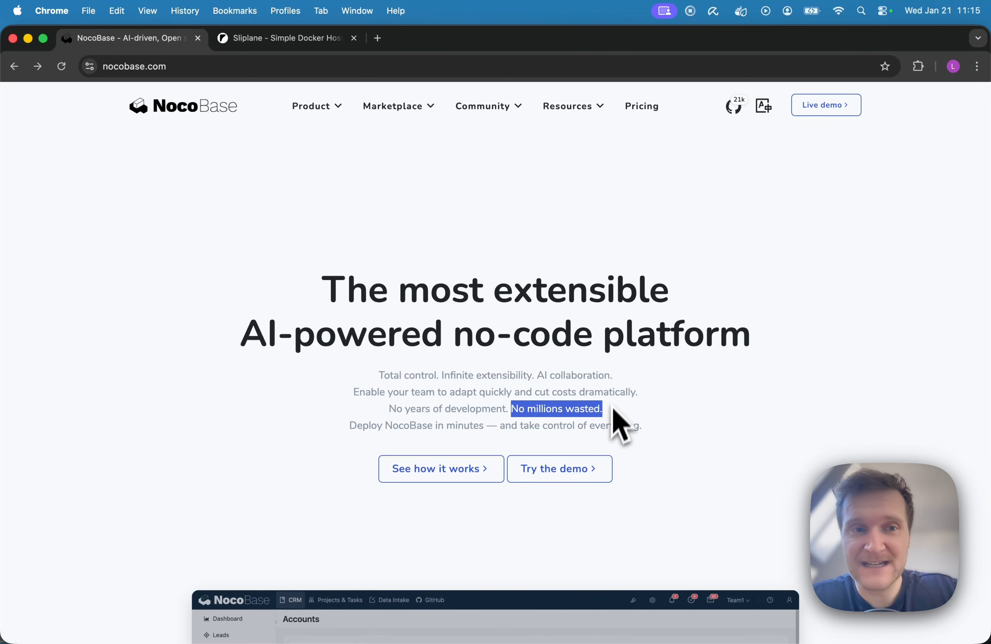
Step: Switch from the NocoBase site to the Sliplane home page to look at the container hosting service
left_click(372, 243)
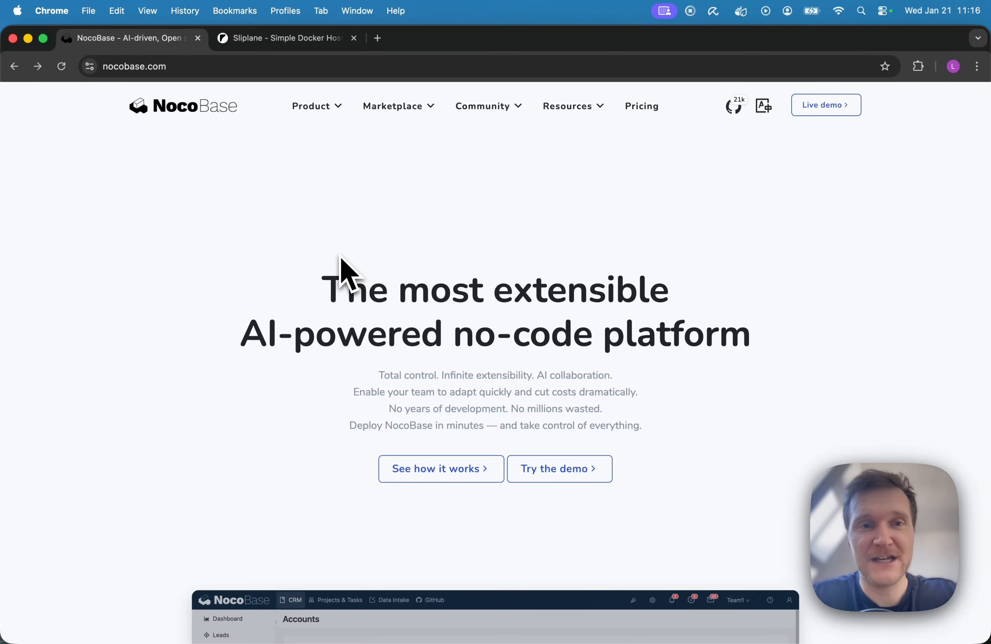
left_click(263, 46)
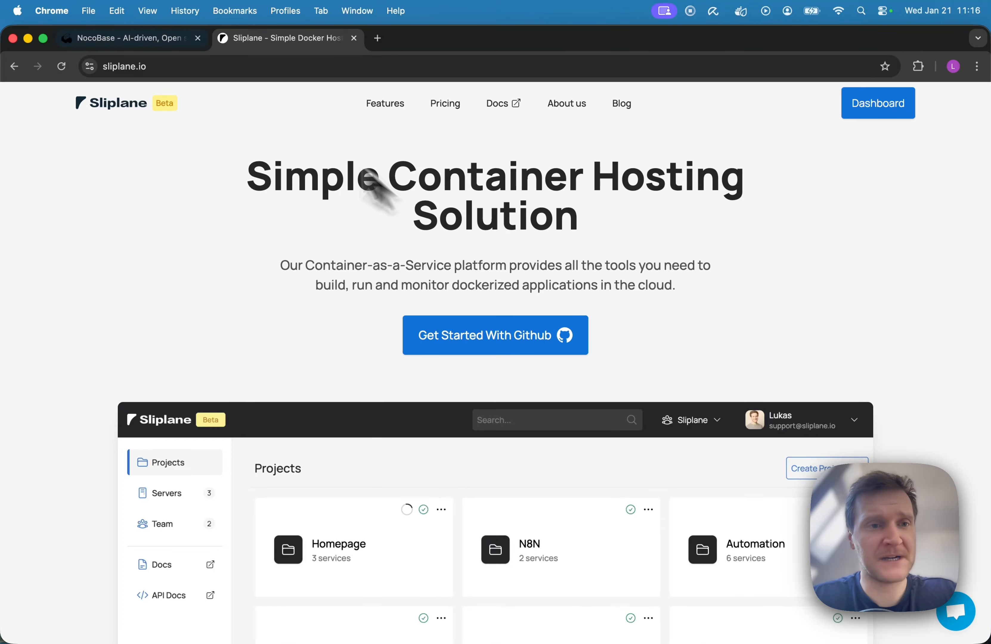
Step: Return to the NocoBase site, open its documentation, search it for "docker" and open the Docker Installation guide
key("ctrl+shift+Tab")
left_click(586, 154)
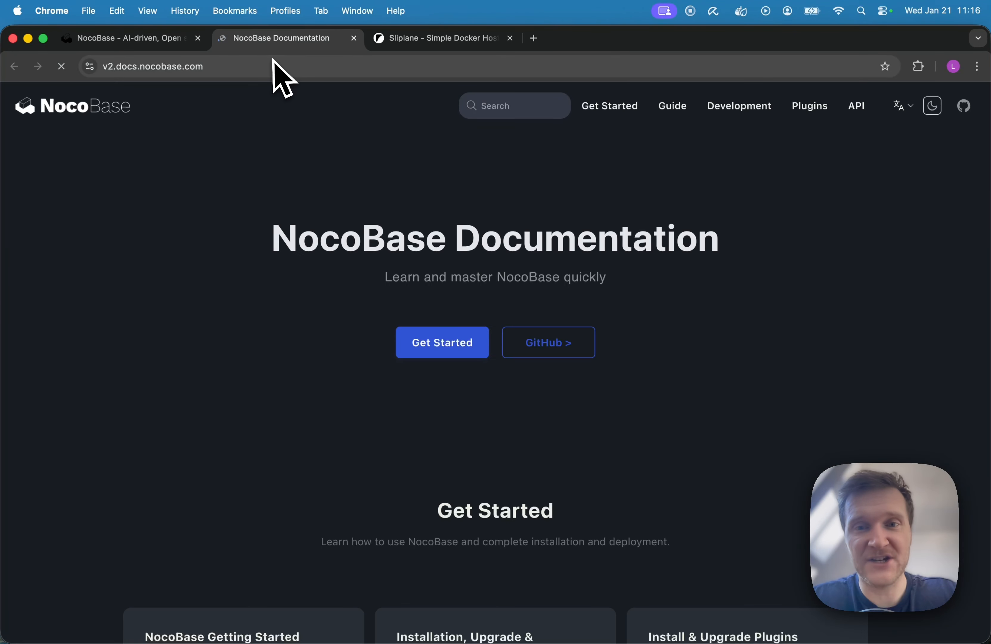
left_click(506, 107)
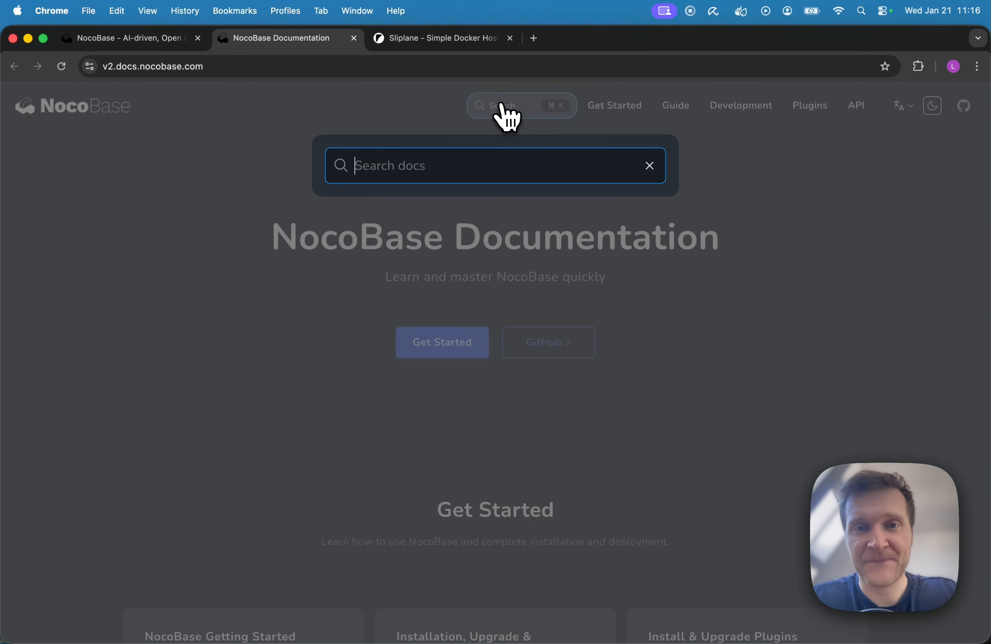
type("docker")
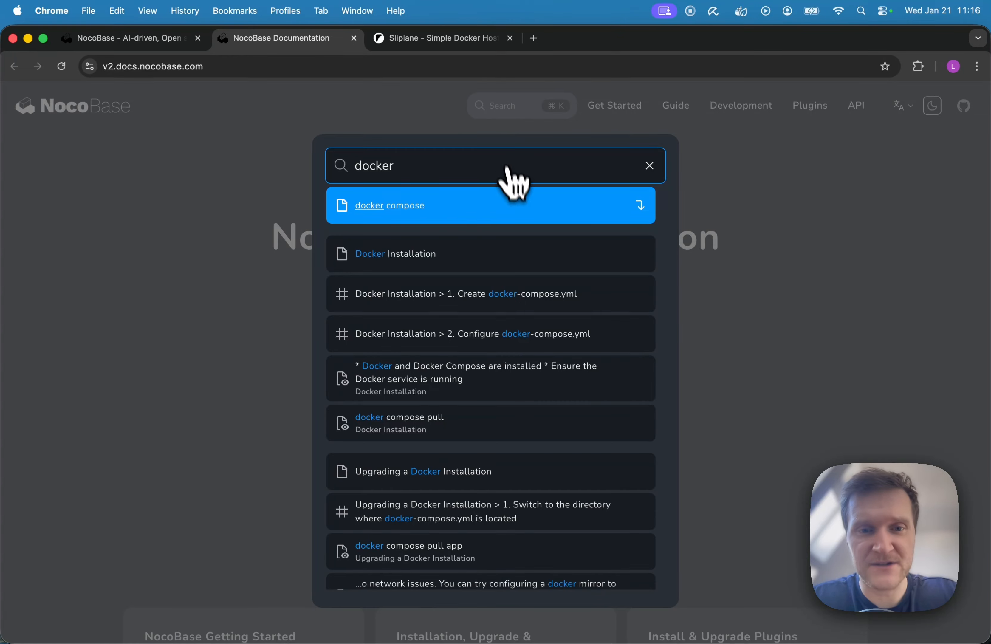
left_click(395, 207)
Step: Copy the PostgreSQL version of the docker-compose.yml configuration from the Docker Installation guide
scroll(442, 251, "down", 15)
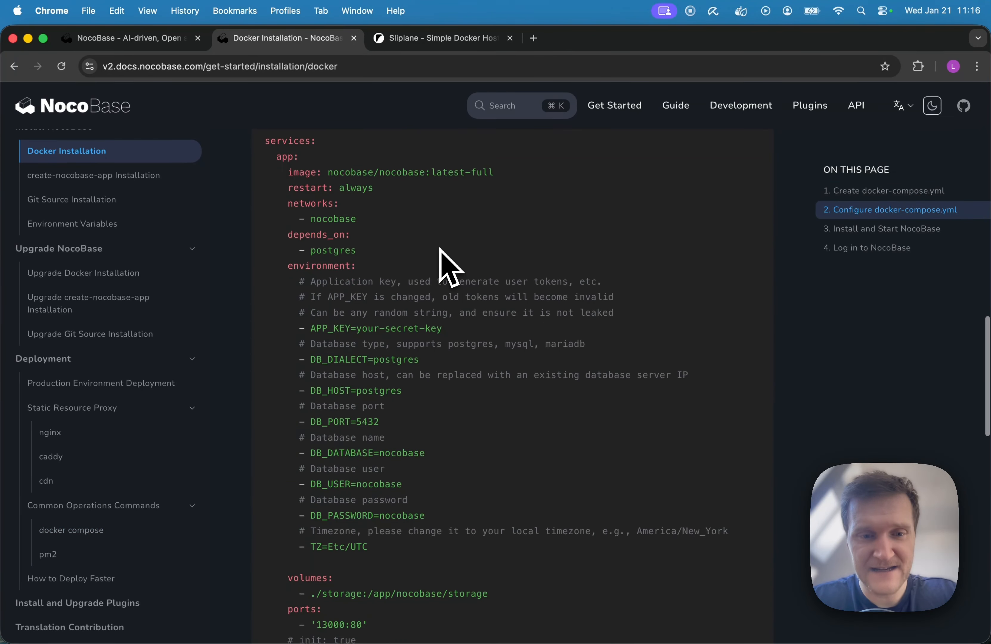
scroll(442, 254, "up", 4)
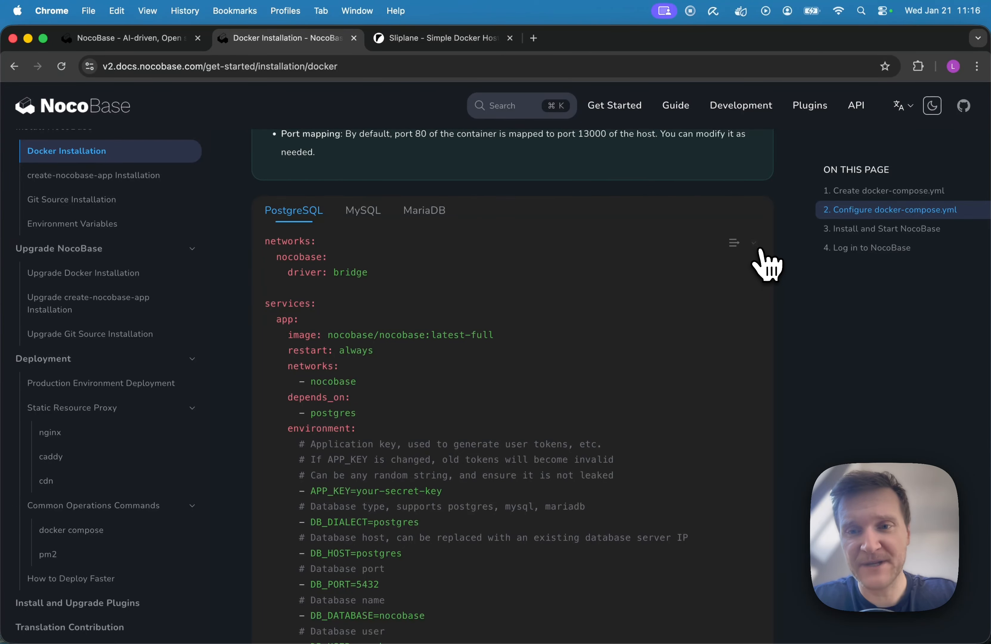
Step: Switch to Sliplane, enter its dashboard, create a project named "Nocobase" and open that project
left_click(411, 45)
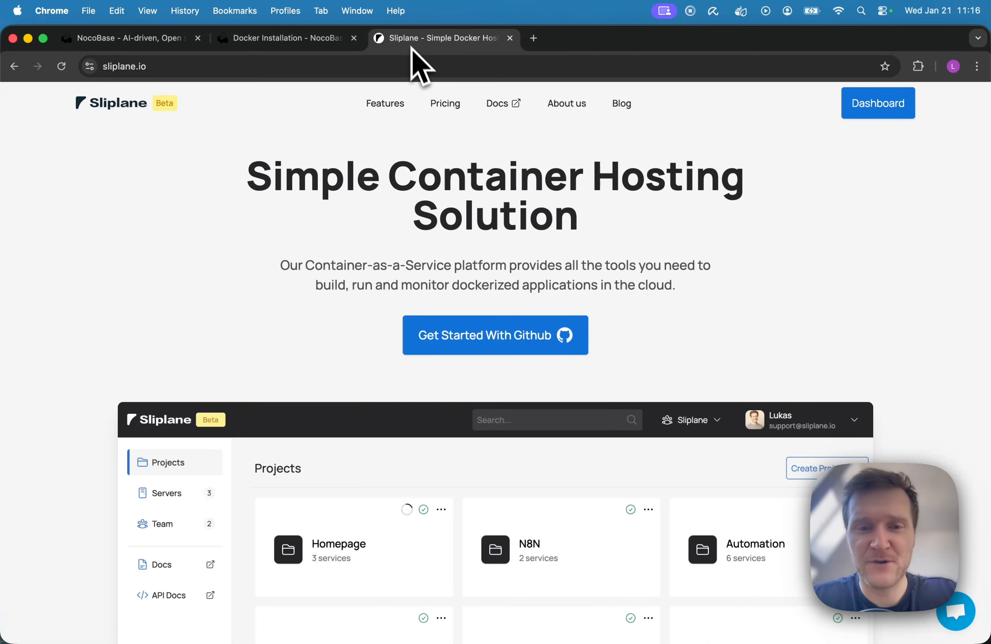
left_click(507, 356)
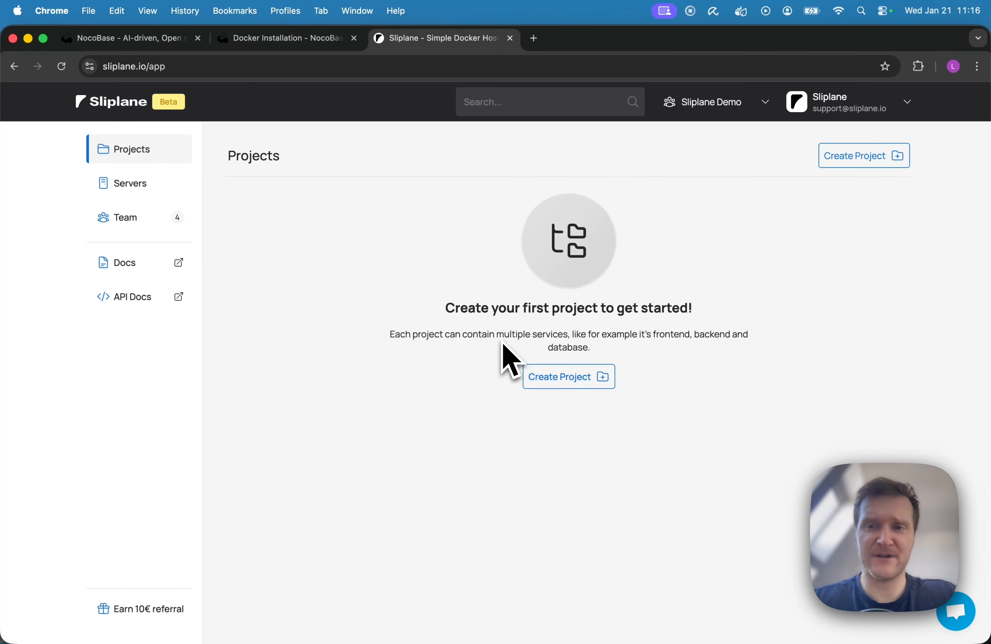
left_click(558, 381)
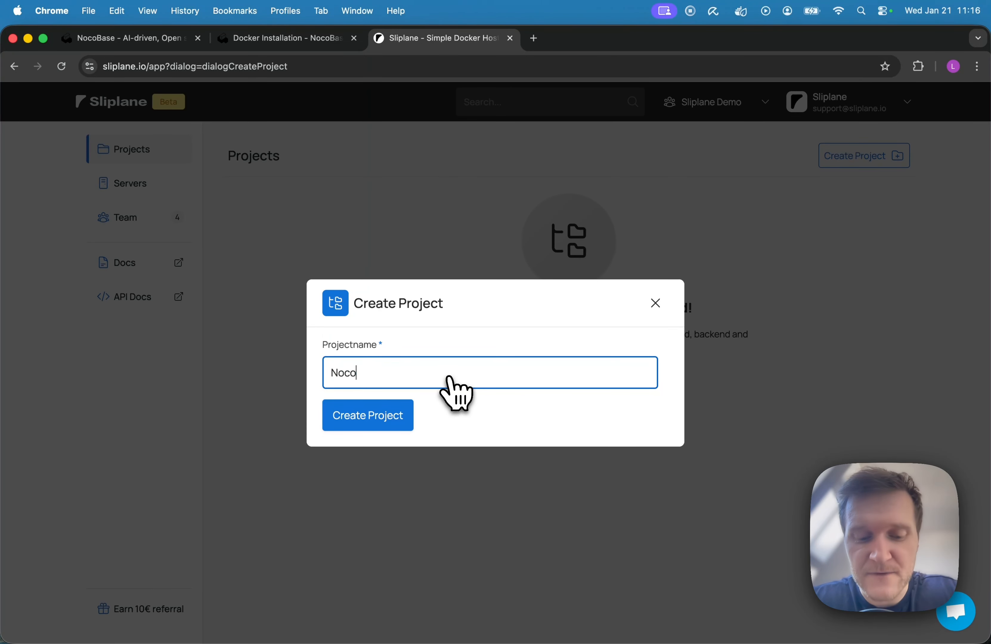
type("Nocobase")
key("Return")
left_click(339, 278)
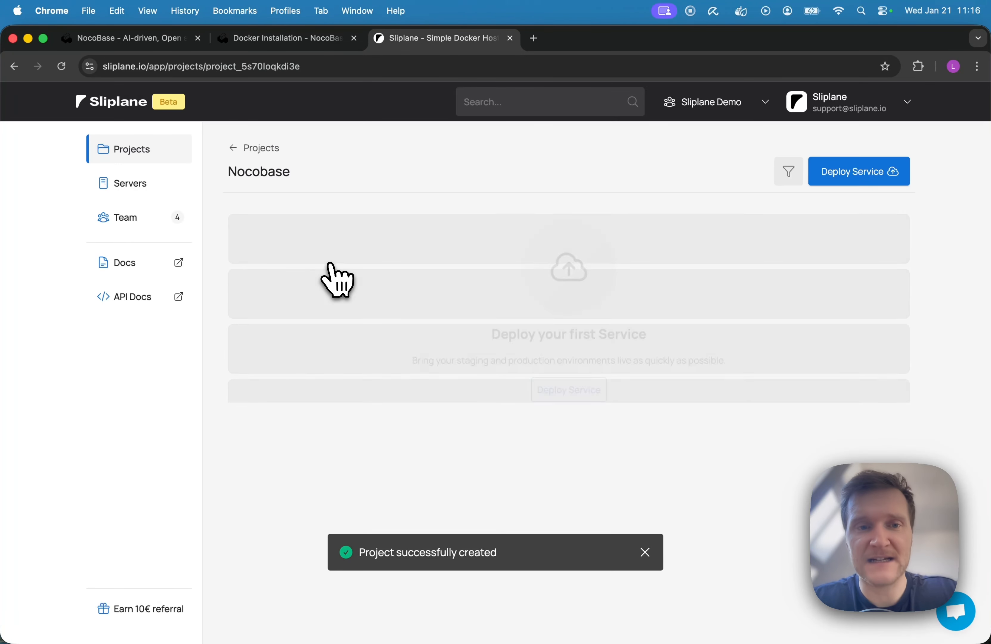
Step: Start a service deployment on a new server named Demo in Falkenstein with 2 shared vCPU, 2 GB RAM and 40 GB disk
left_click(585, 401)
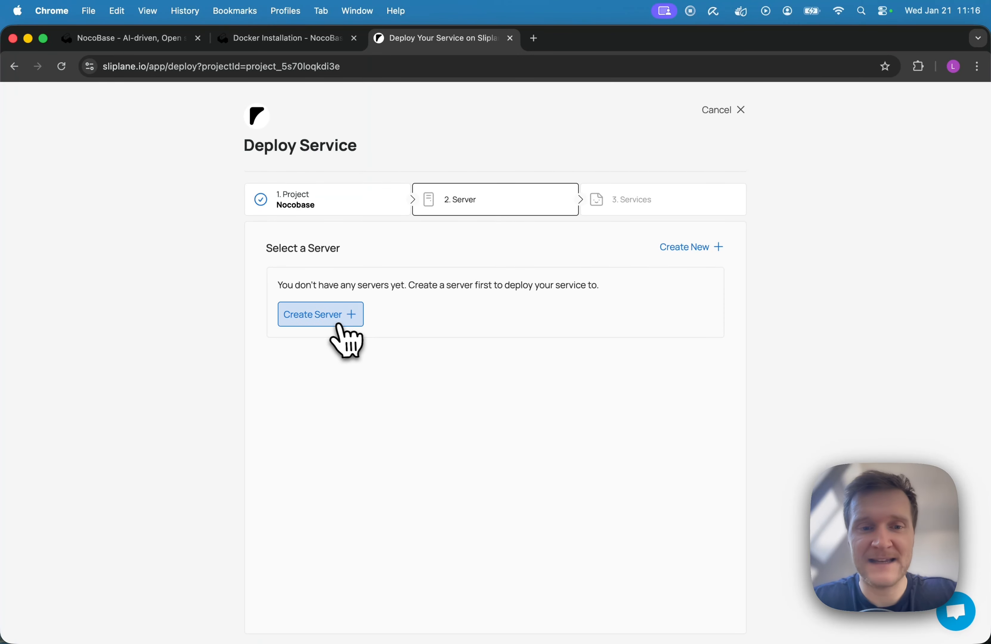
left_click(342, 330)
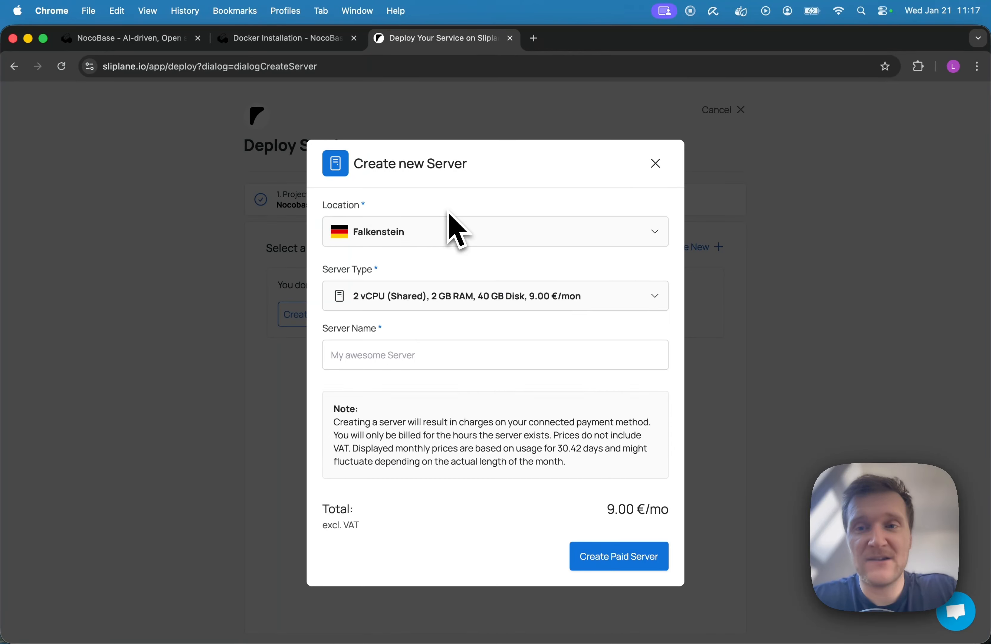
left_click(431, 356)
key("Return")
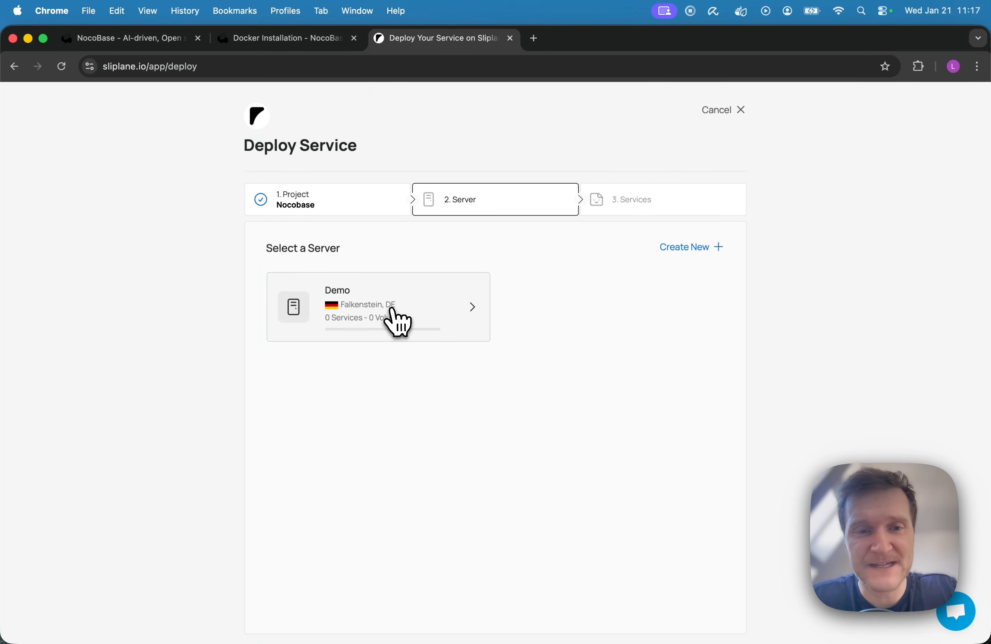
left_click(397, 322)
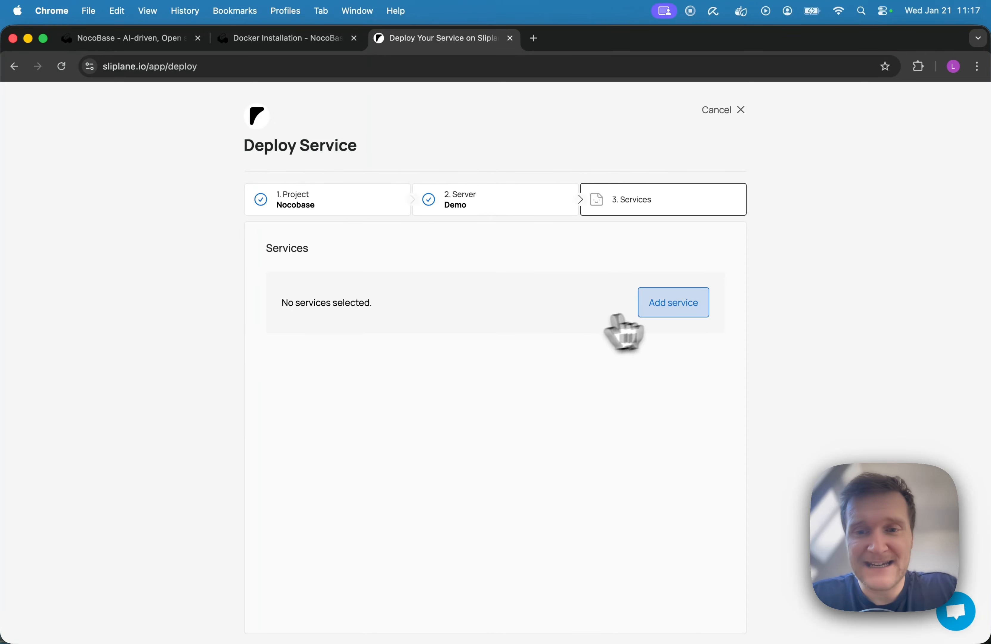
Step: Add the NocoBase app and postgres services to the deployment from the copied Docker Compose YAML, dismissing the Code update prompt
left_click(699, 304)
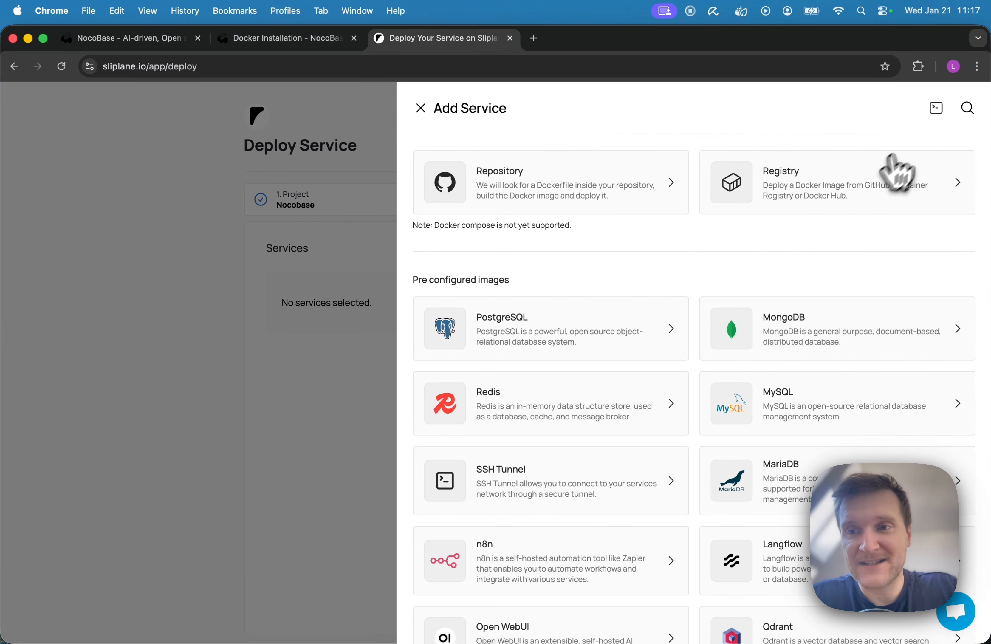
left_click(937, 110)
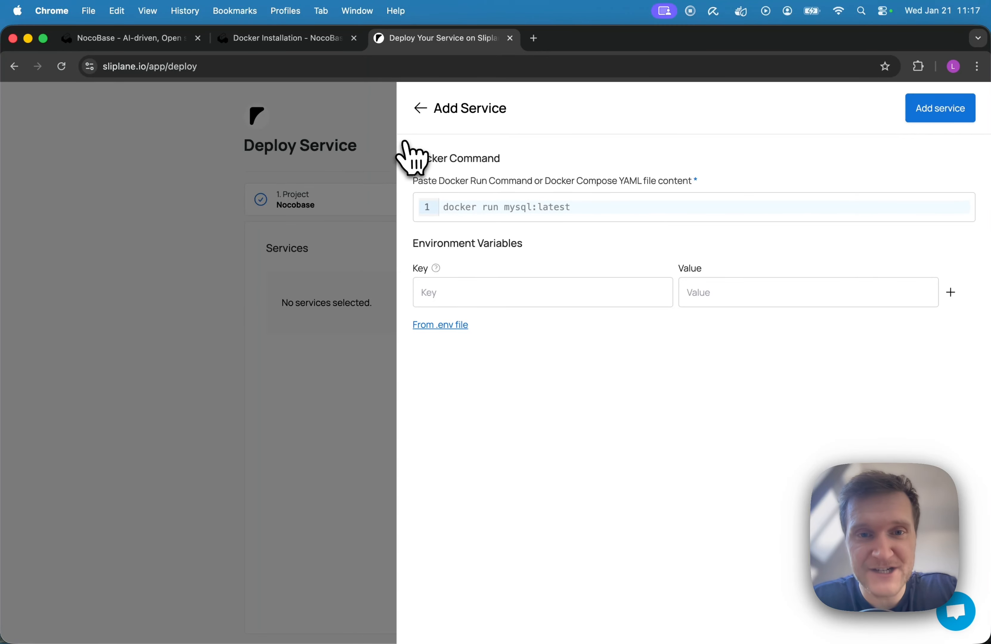
left_click(459, 207)
key("super+v")
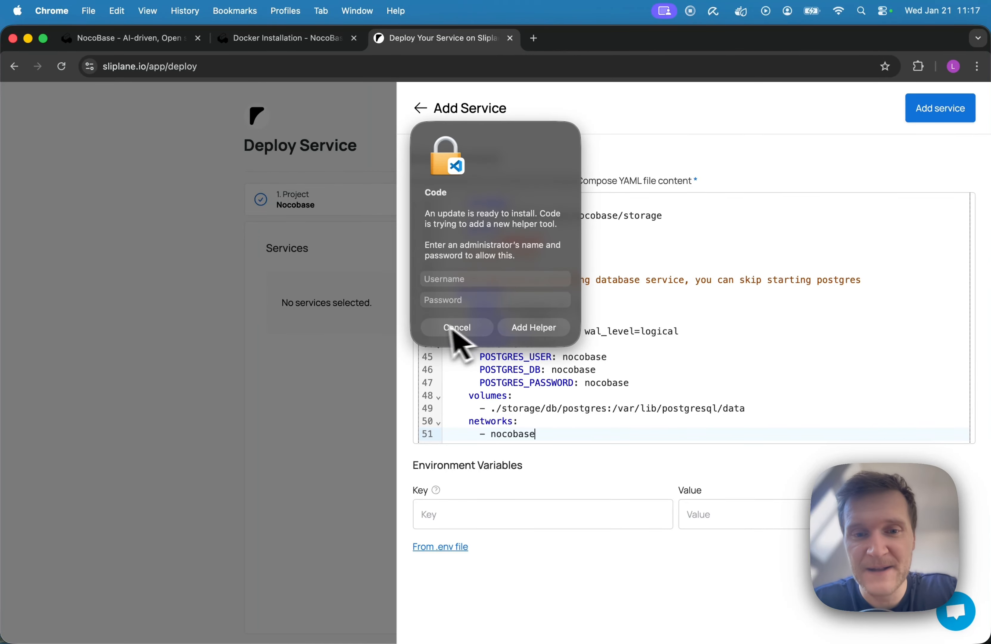
left_click(452, 329)
left_click(943, 114)
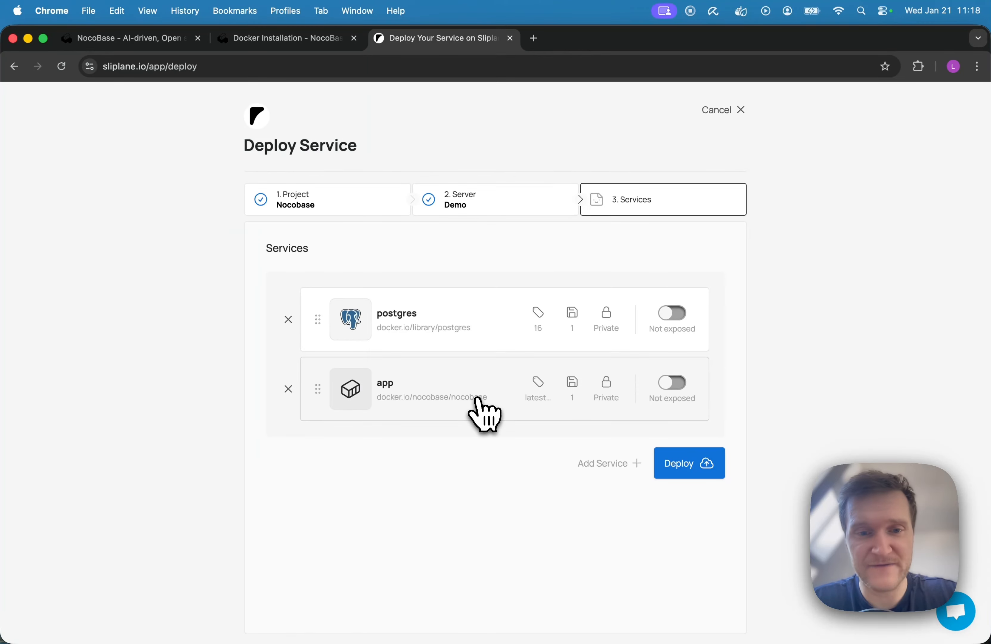
Step: Review the image, environment variables and volumes in the settings of the postgres and app services
left_click(469, 324)
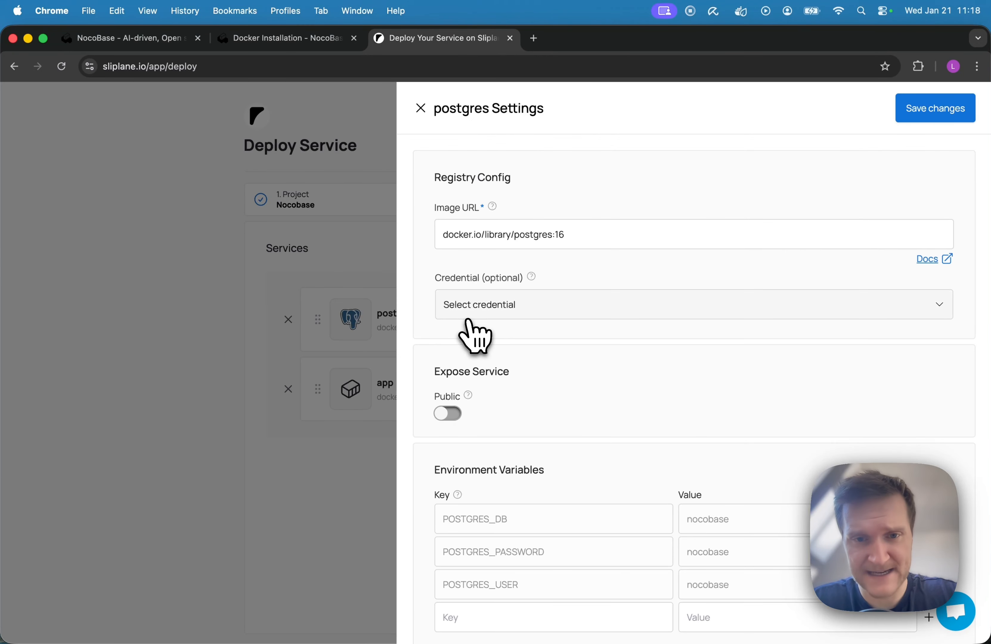
scroll(641, 388, "down", 4)
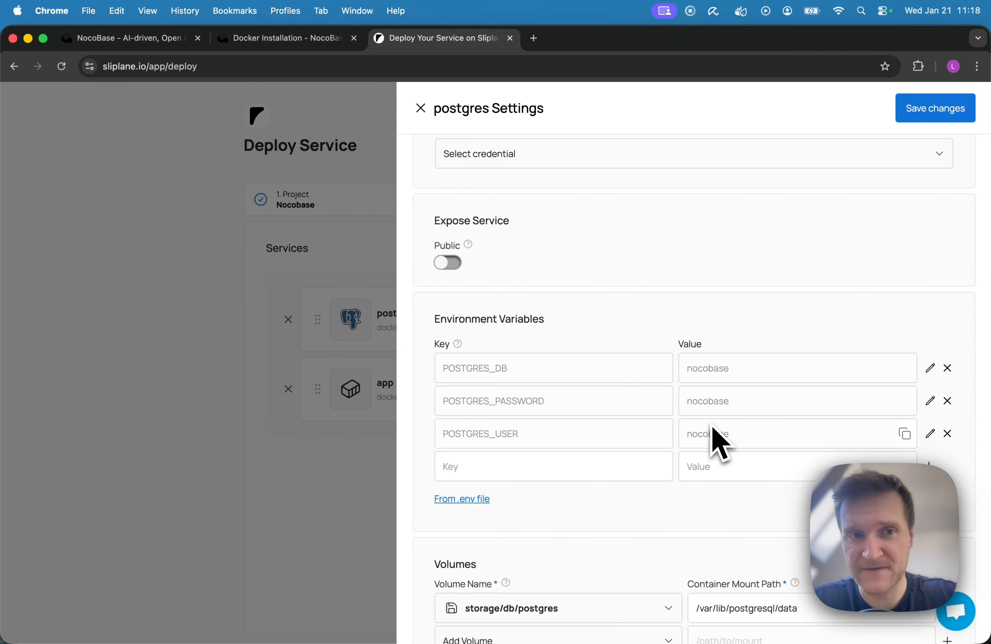
left_click(354, 522)
left_click(431, 410)
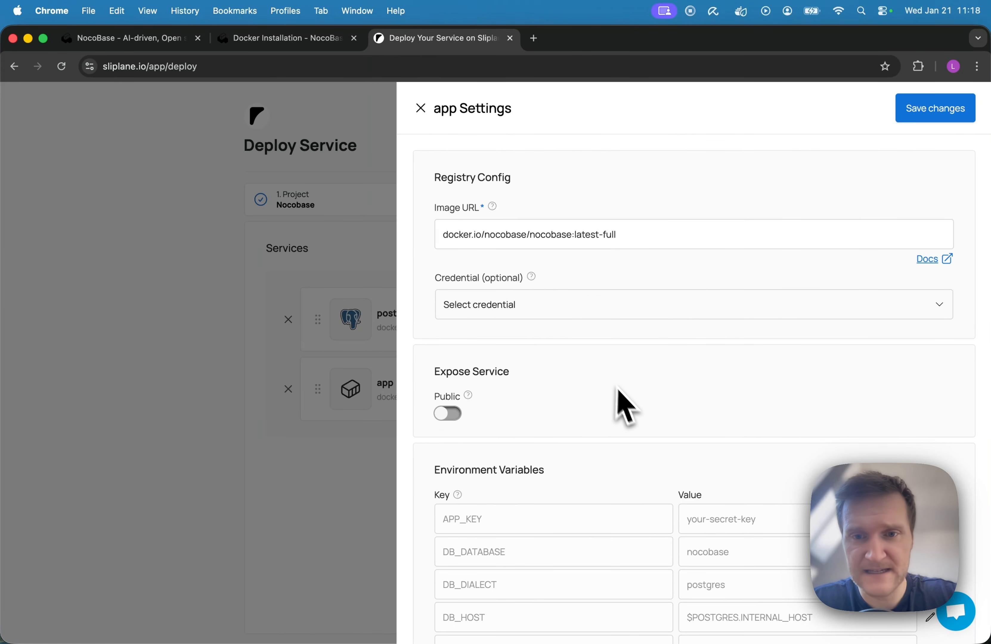
scroll(626, 408, "down", 5)
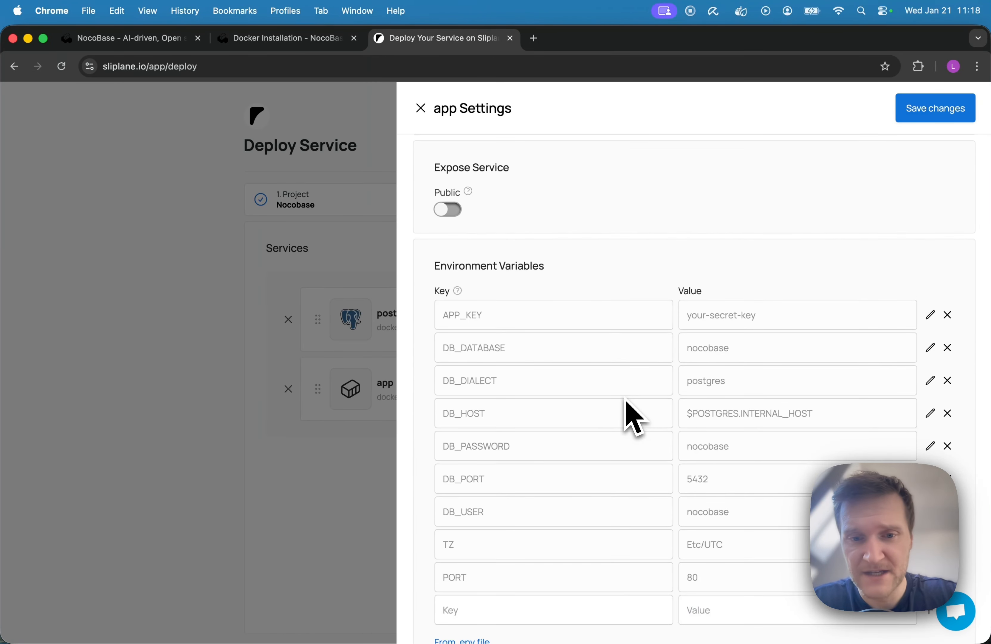
scroll(627, 408, "down", 8)
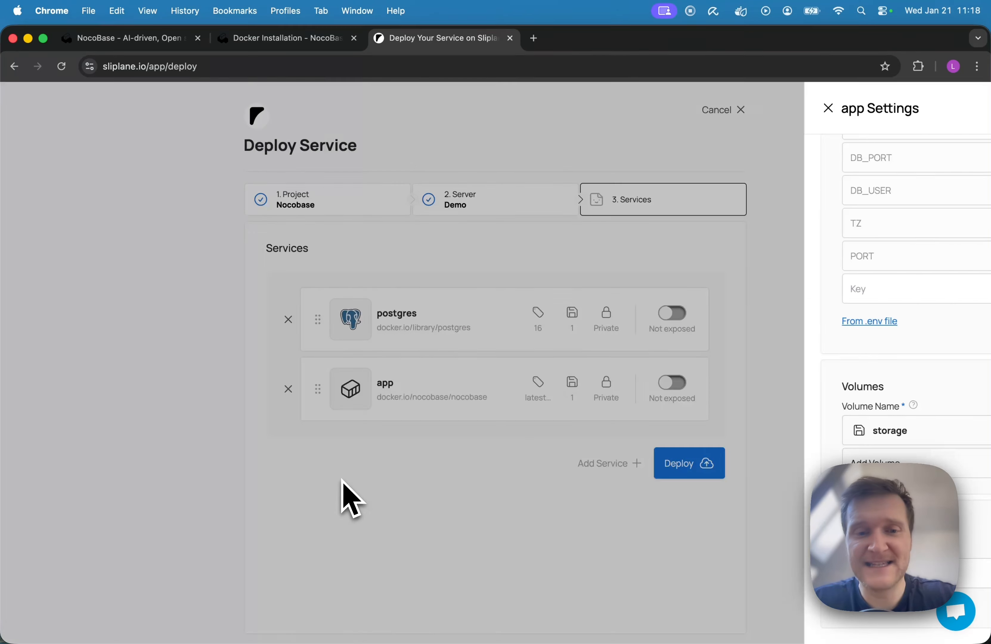
left_click(350, 496)
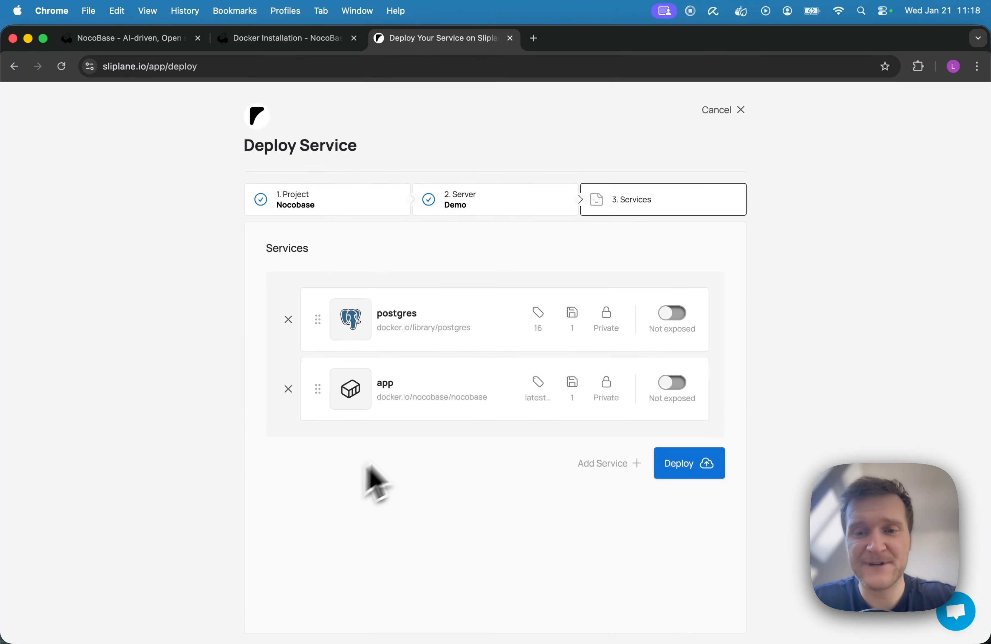
Step: Expose the app service publicly over HTTP and deploy both services
left_click(671, 384)
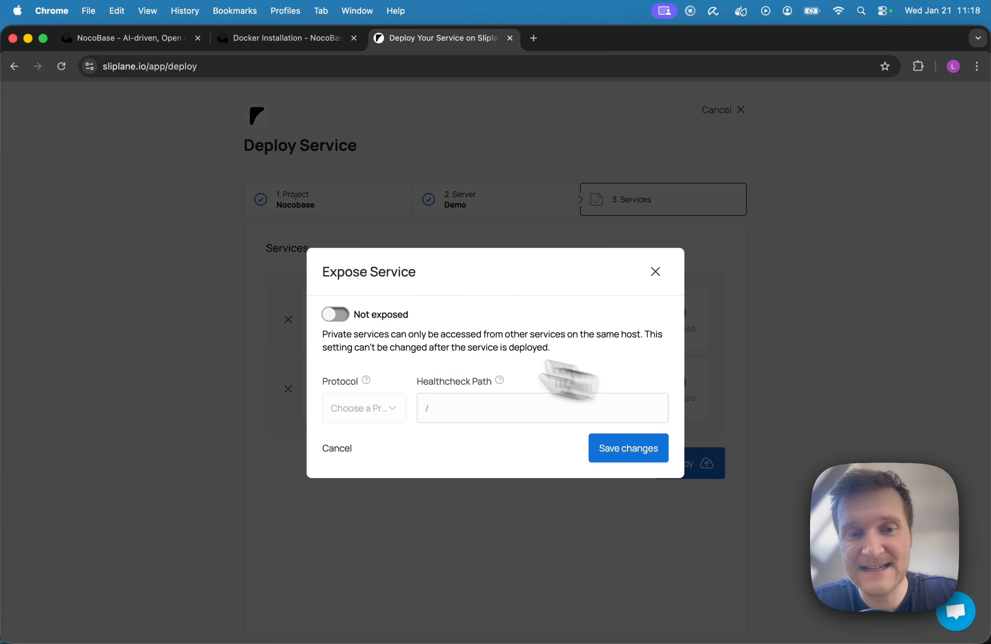
left_click(335, 315)
left_click(644, 451)
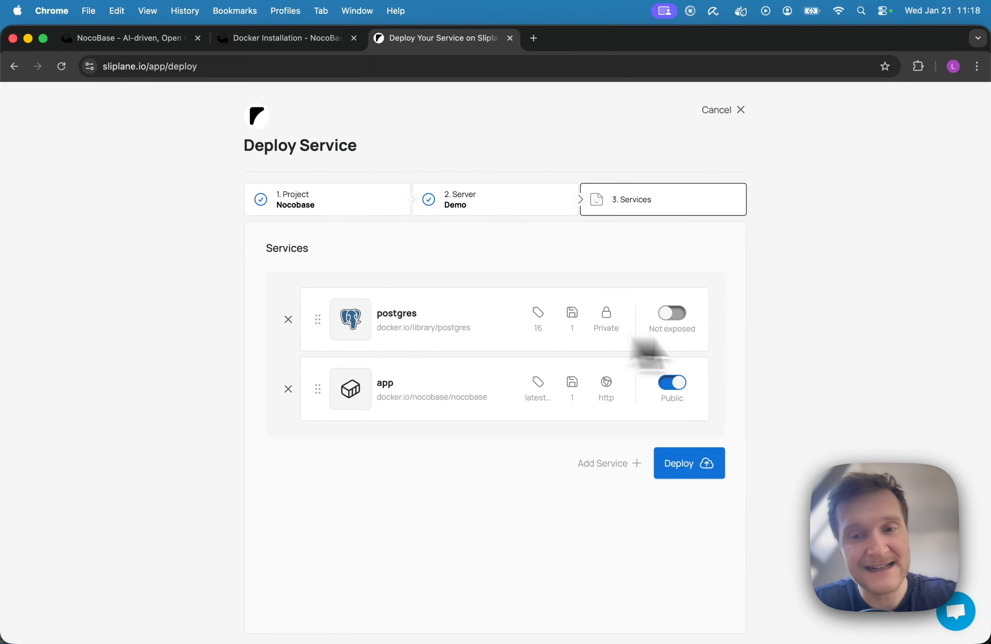
left_click(694, 466)
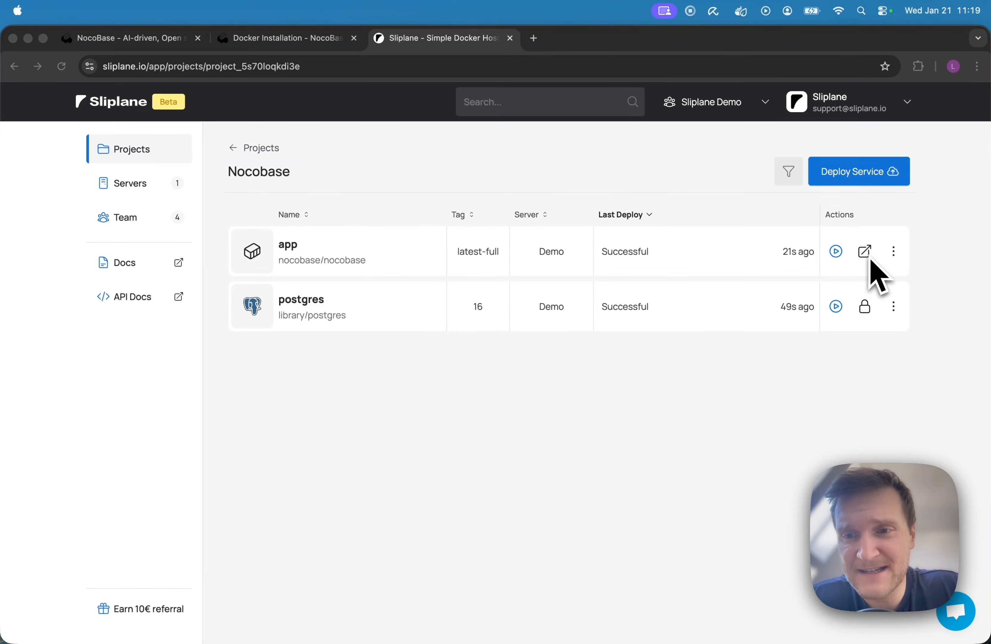
Step: Open the deployed NocoBase app and sign in with the admin e-mail and password, dismissing the password warning
left_click(881, 223)
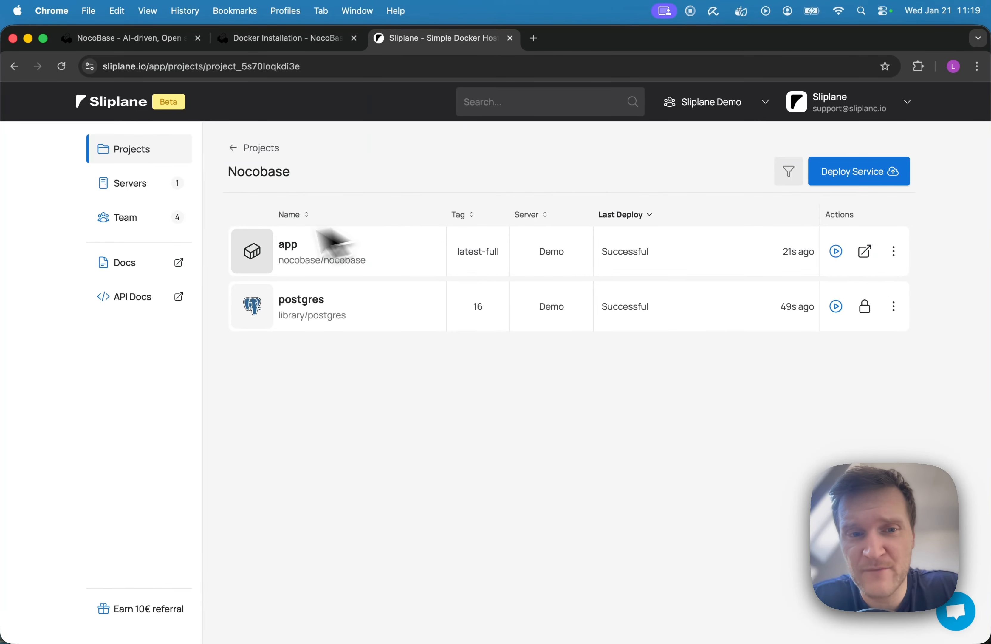
left_click(865, 252)
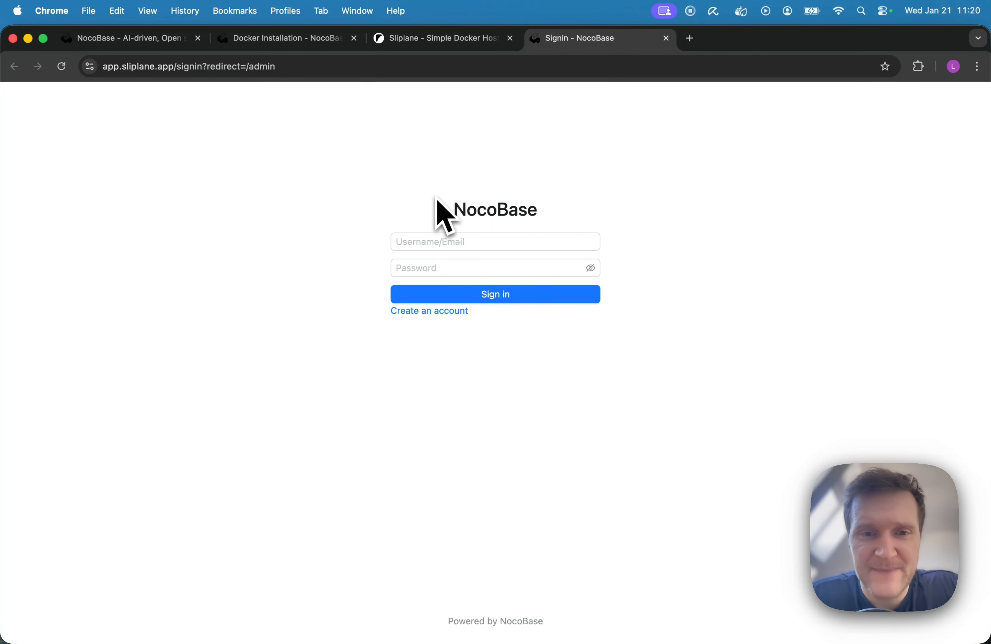
left_click(416, 242)
key("super+v")
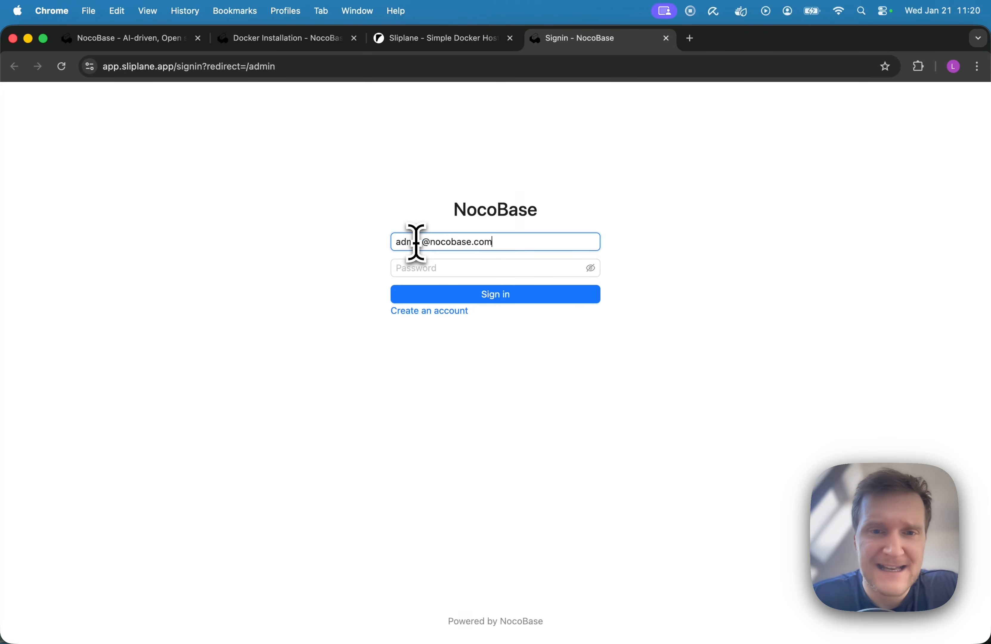
left_click(430, 268)
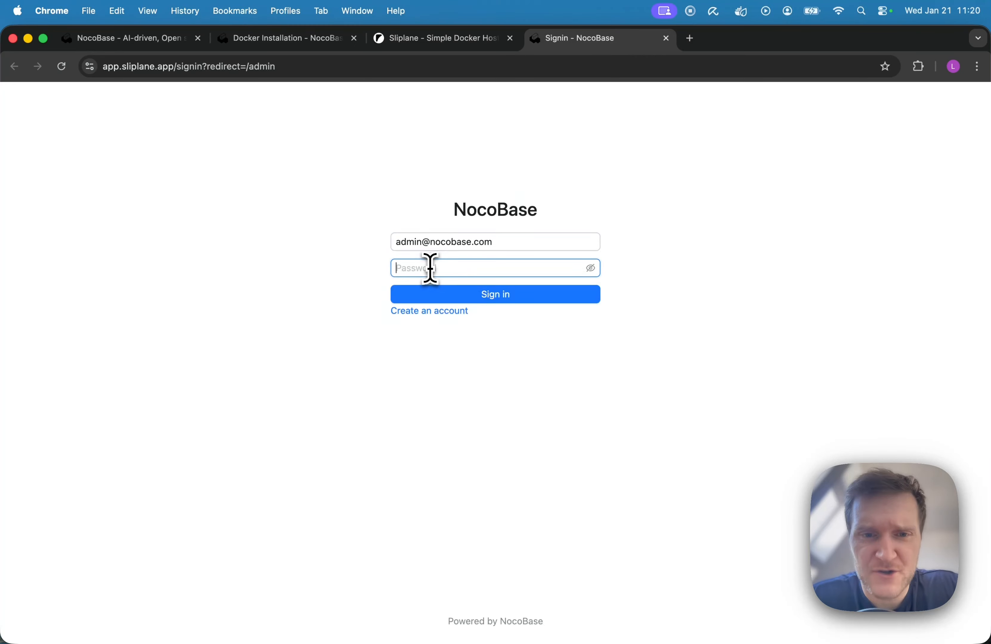
type("ad")
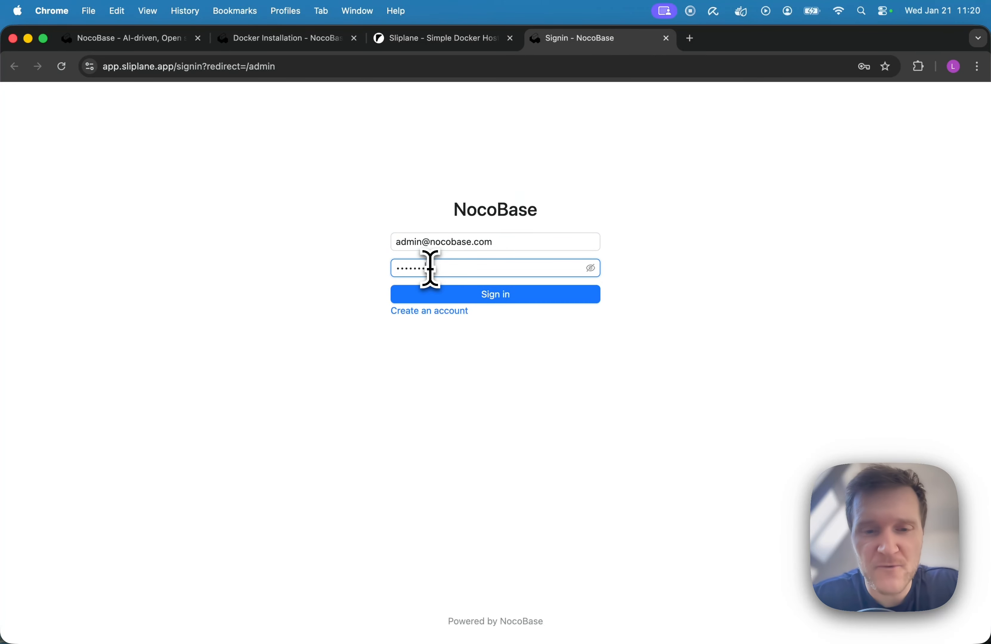
left_click(481, 295)
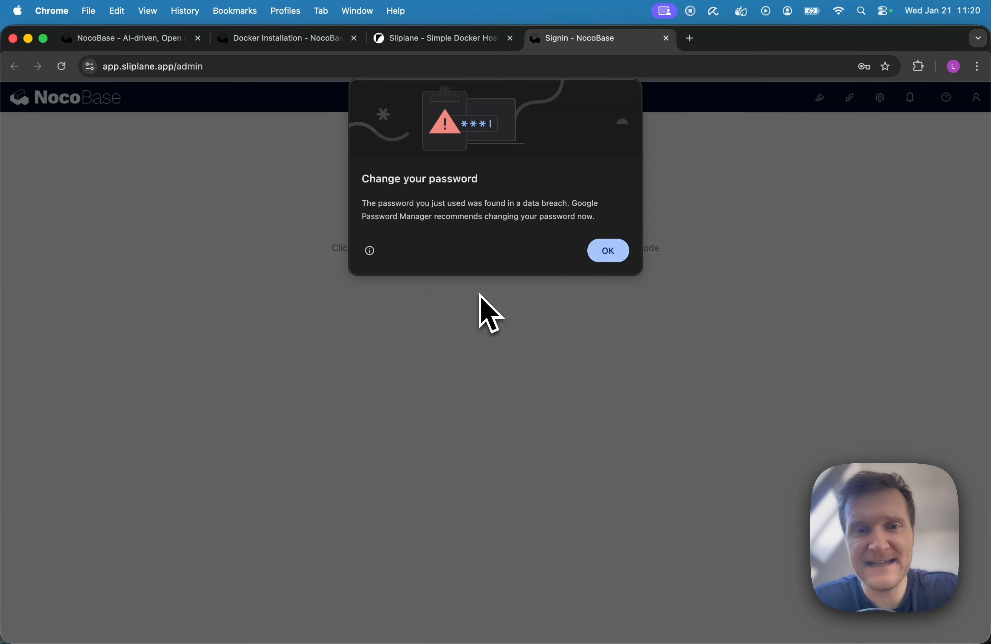
left_click(609, 252)
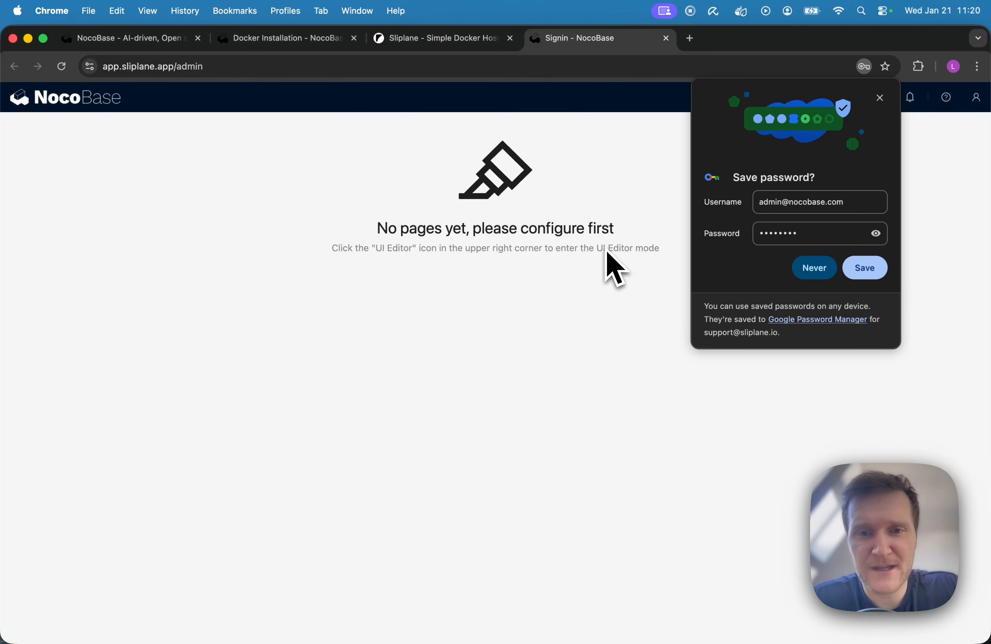
Step: Decline saving the password, then enable the UI Editor and add a page titled Test to the menu
left_click(813, 271)
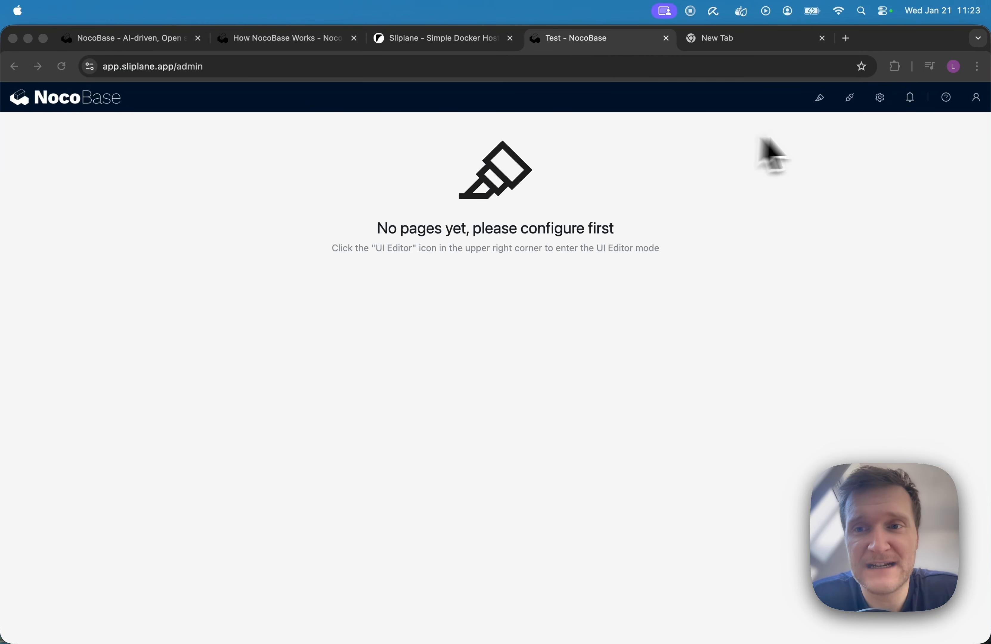
left_click(822, 103)
left_click(821, 101)
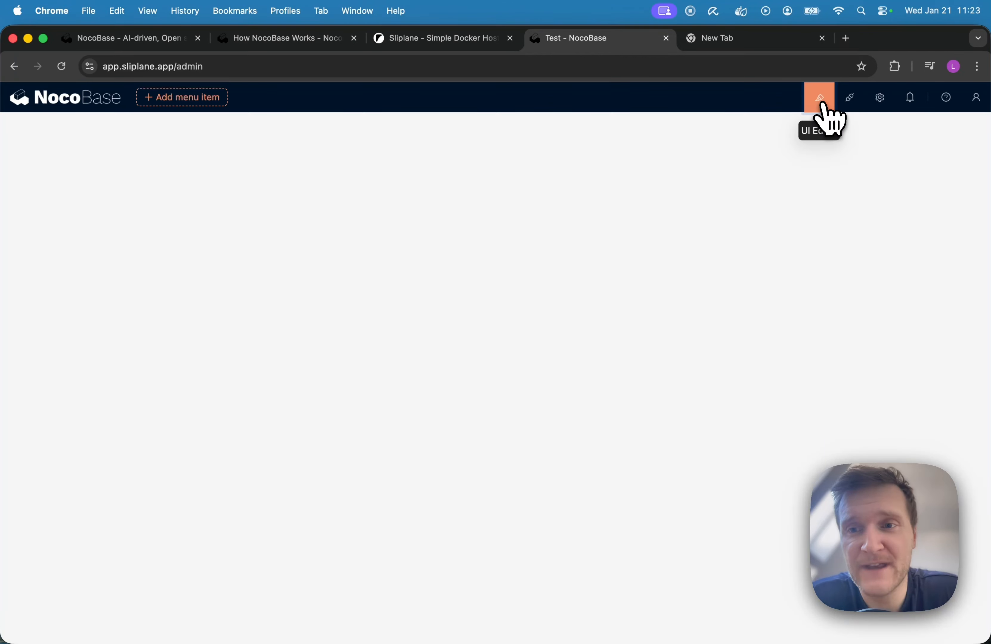
mouse_move(188, 103)
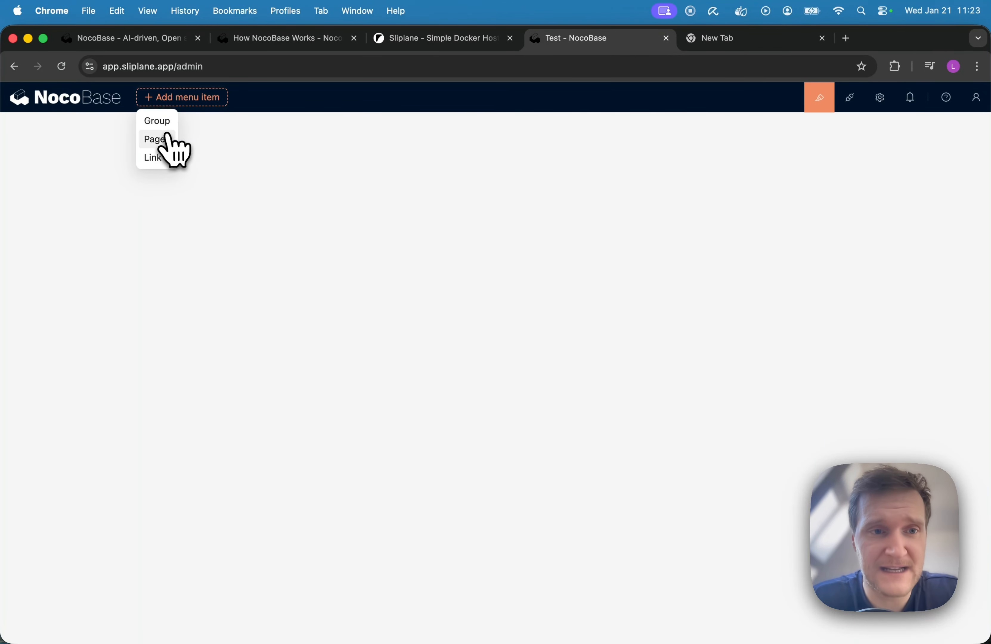
left_click(166, 137)
left_click(348, 200)
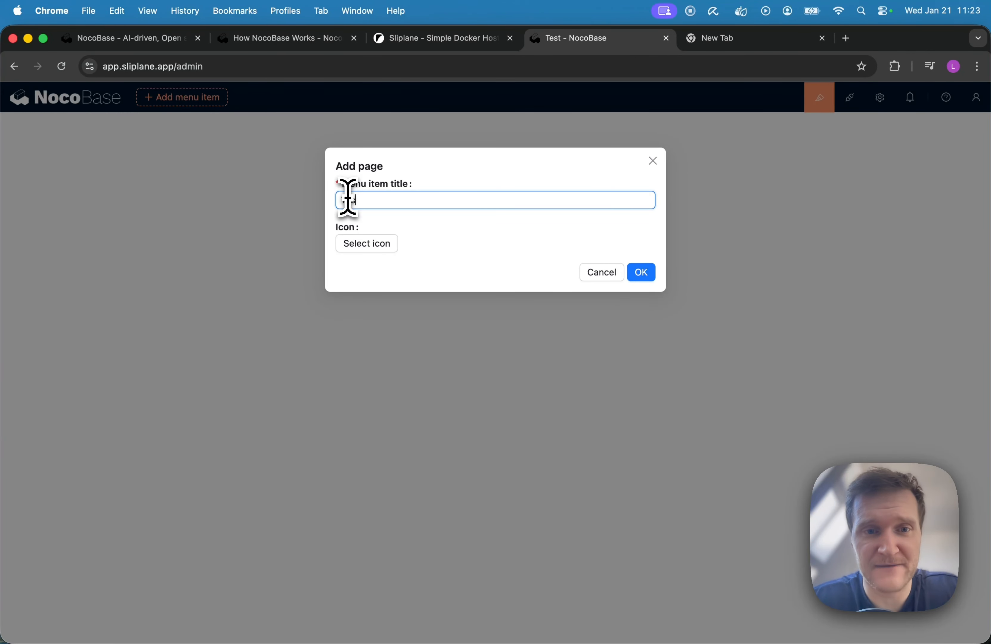
left_click(642, 273)
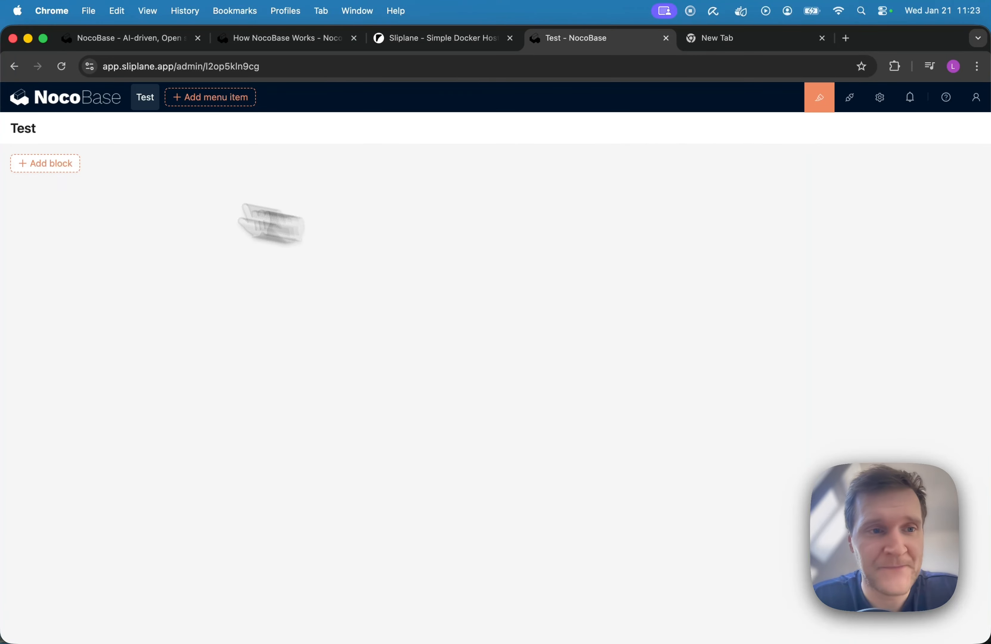
Step: Add a table block for the Users collection to the Test page and look through the other available block types
mouse_move(57, 170)
mouse_move(62, 207)
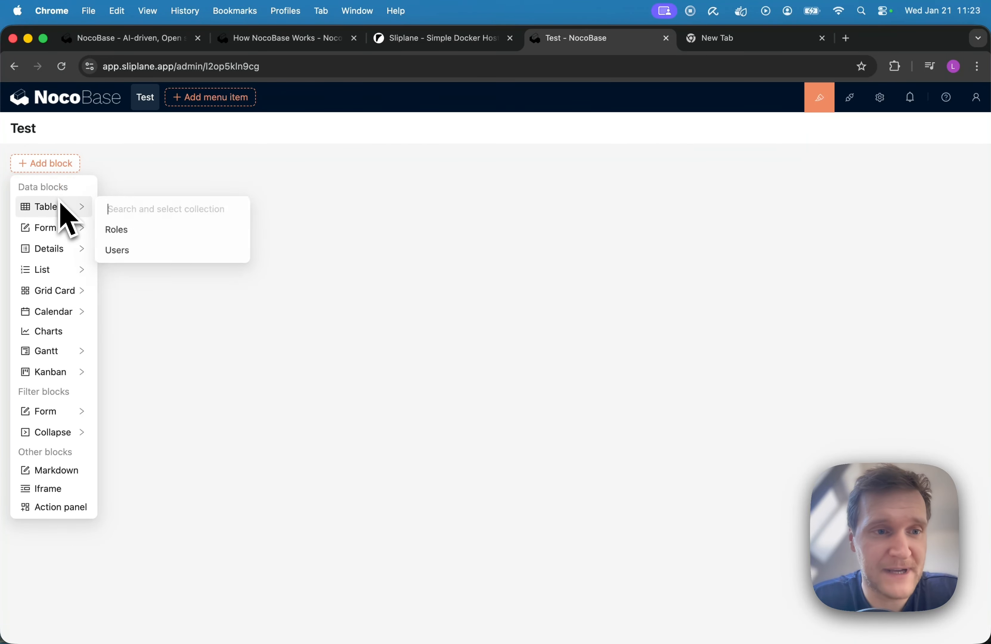
left_click(157, 259)
mouse_move(56, 299)
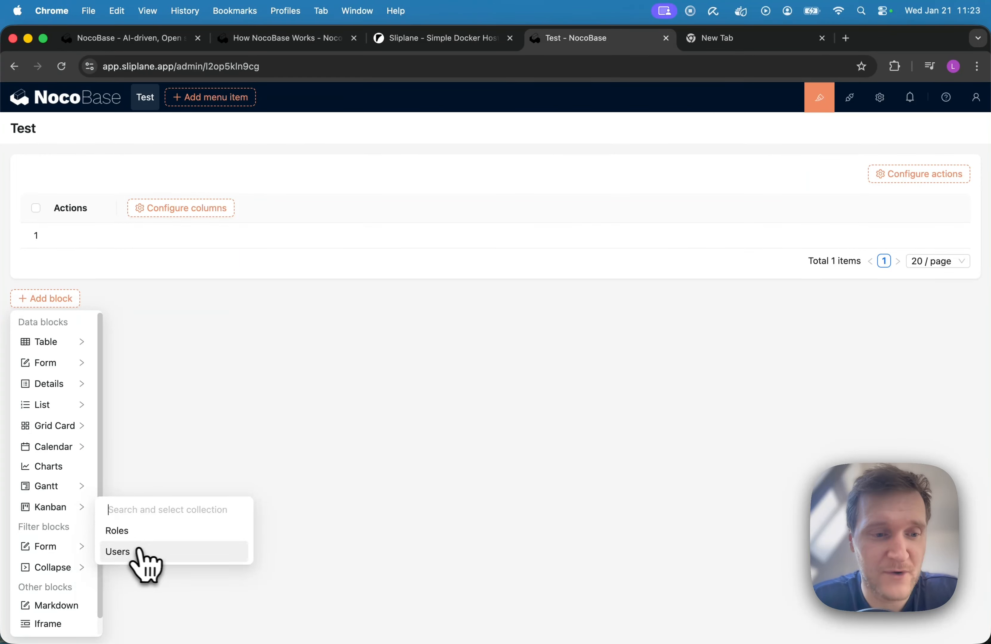
mouse_move(54, 547)
mouse_move(59, 401)
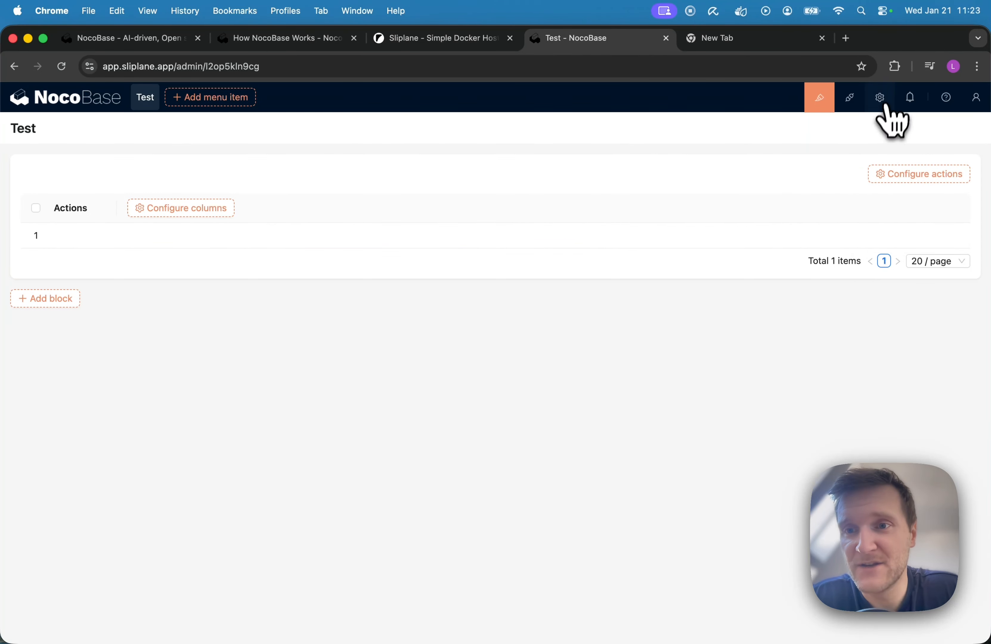
Step: Check the options for adding a new data source in the settings and view the linked documentation, returning to the Data sources page
mouse_move(887, 103)
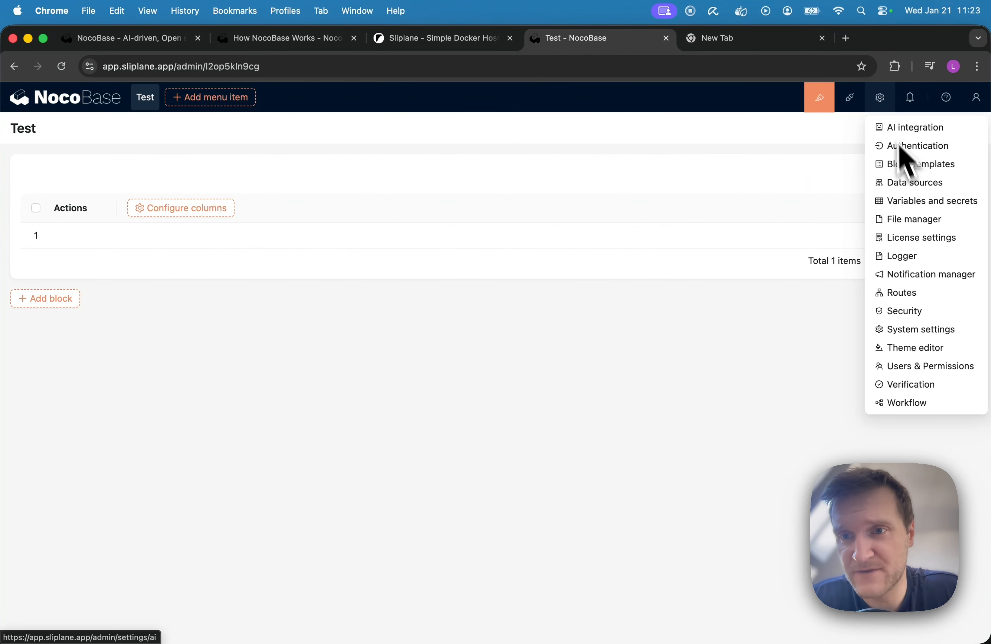
left_click(929, 187)
mouse_move(943, 181)
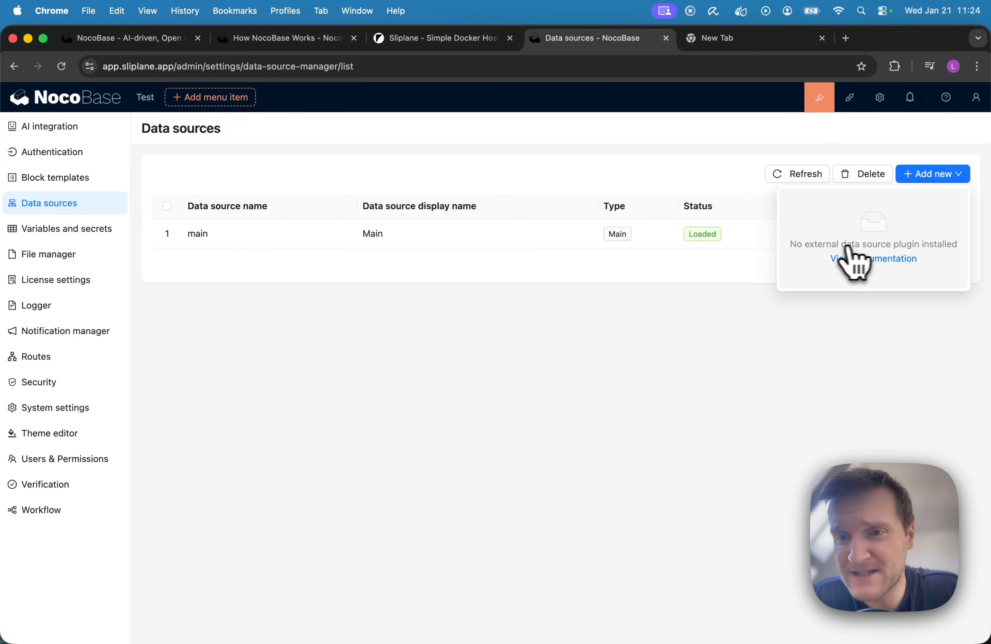
left_click(906, 260)
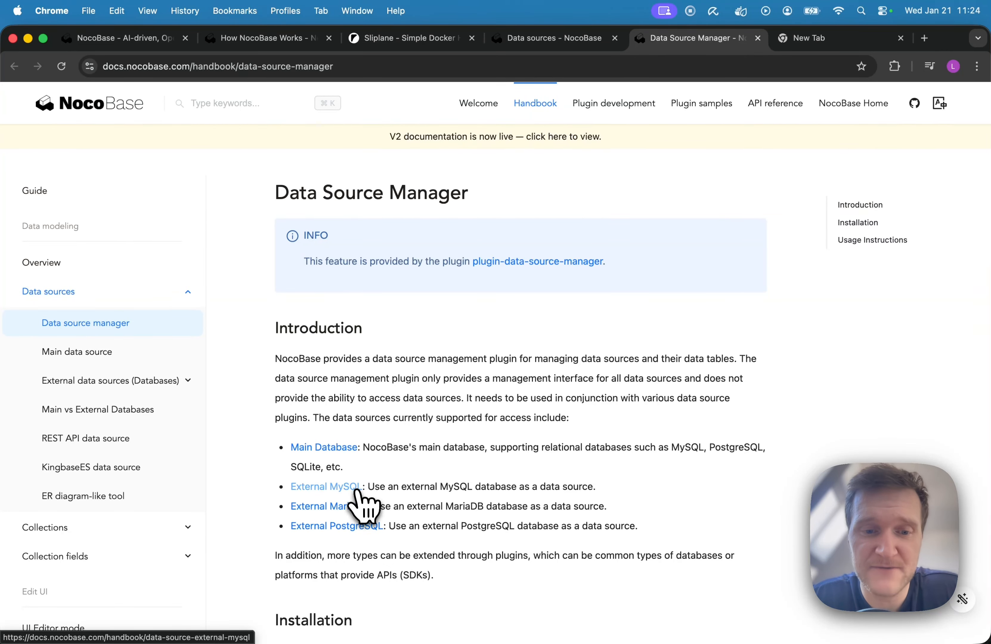
left_click(522, 41)
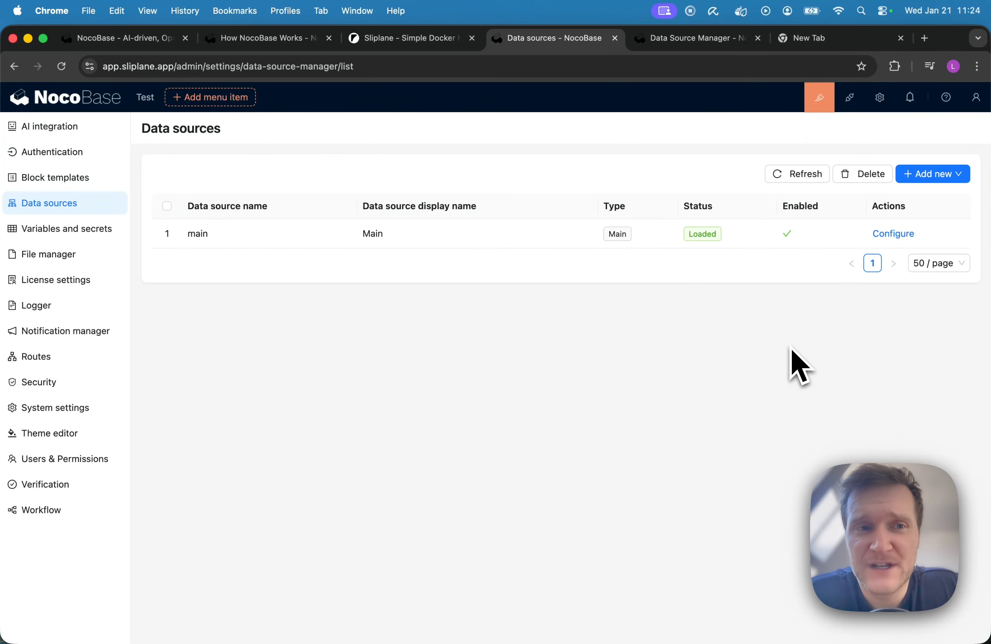